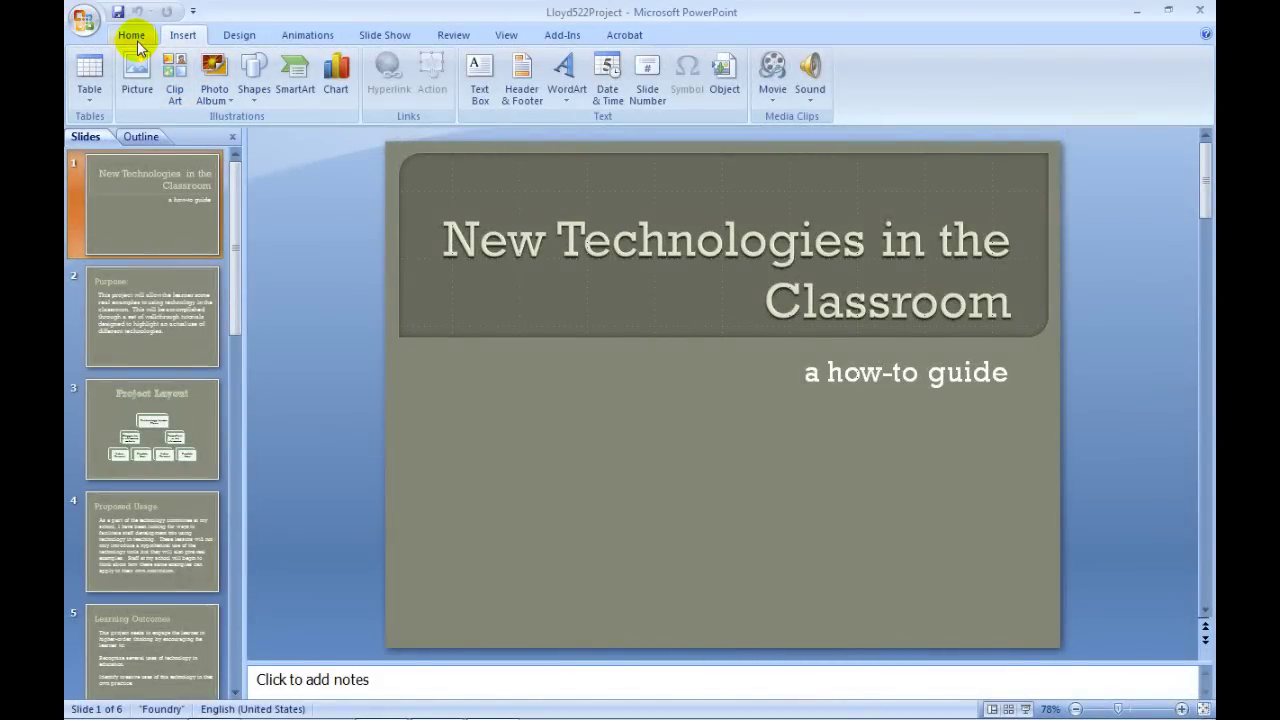
Switch the ribbon to the Home tab with the 'New Technologies in the Classroom' title slide open.
click(134, 38)
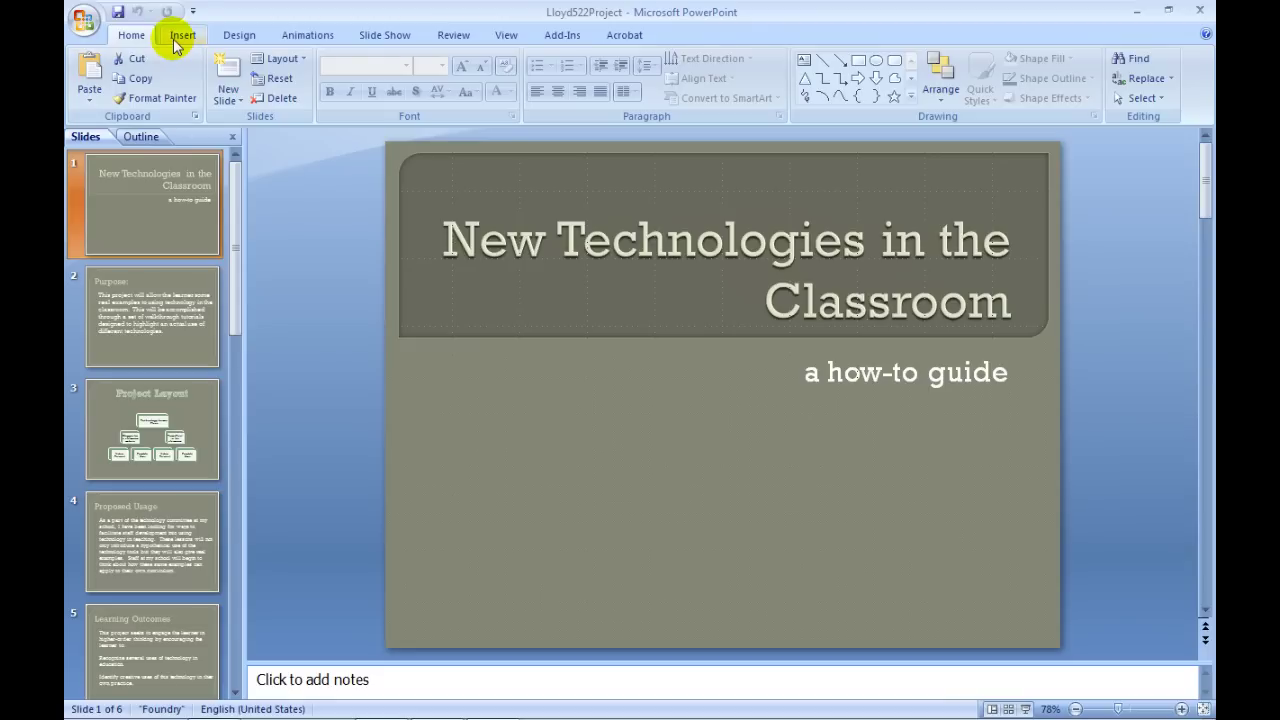
Browse the Insert, Design, Animations, Slide Show, Review, View and Add-Ins tabs.
click(180, 38)
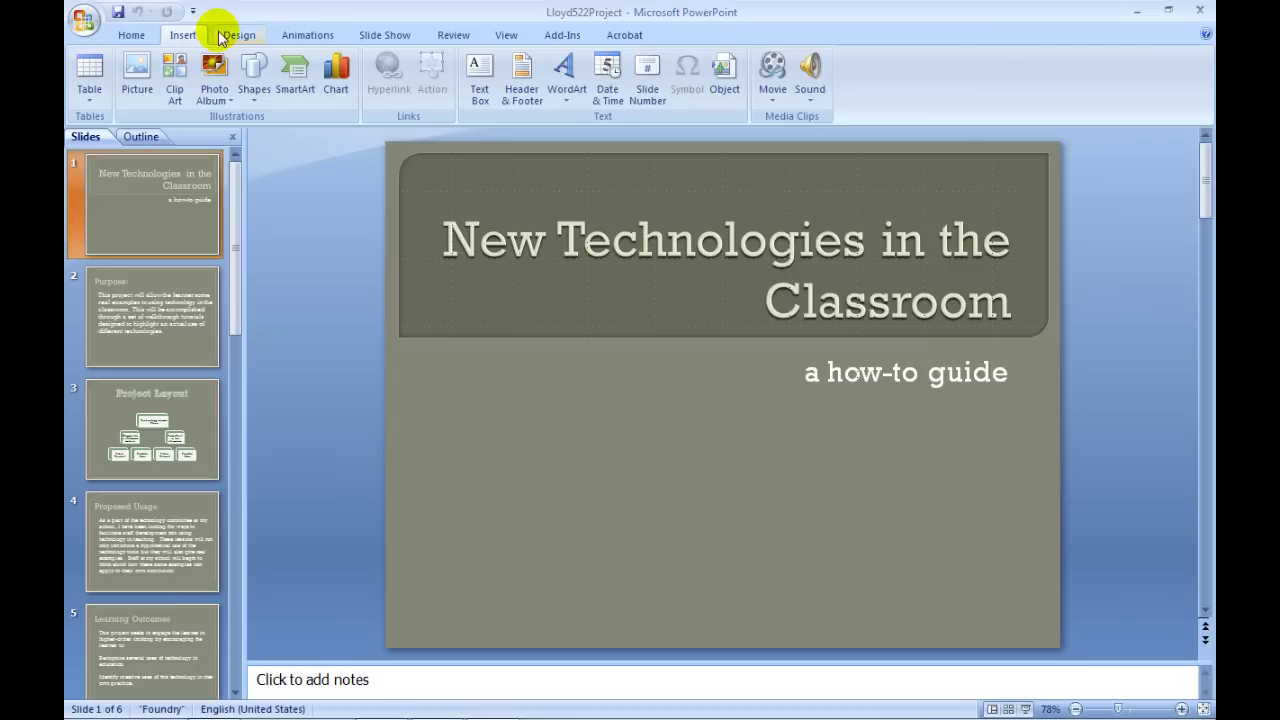
click(222, 36)
click(290, 37)
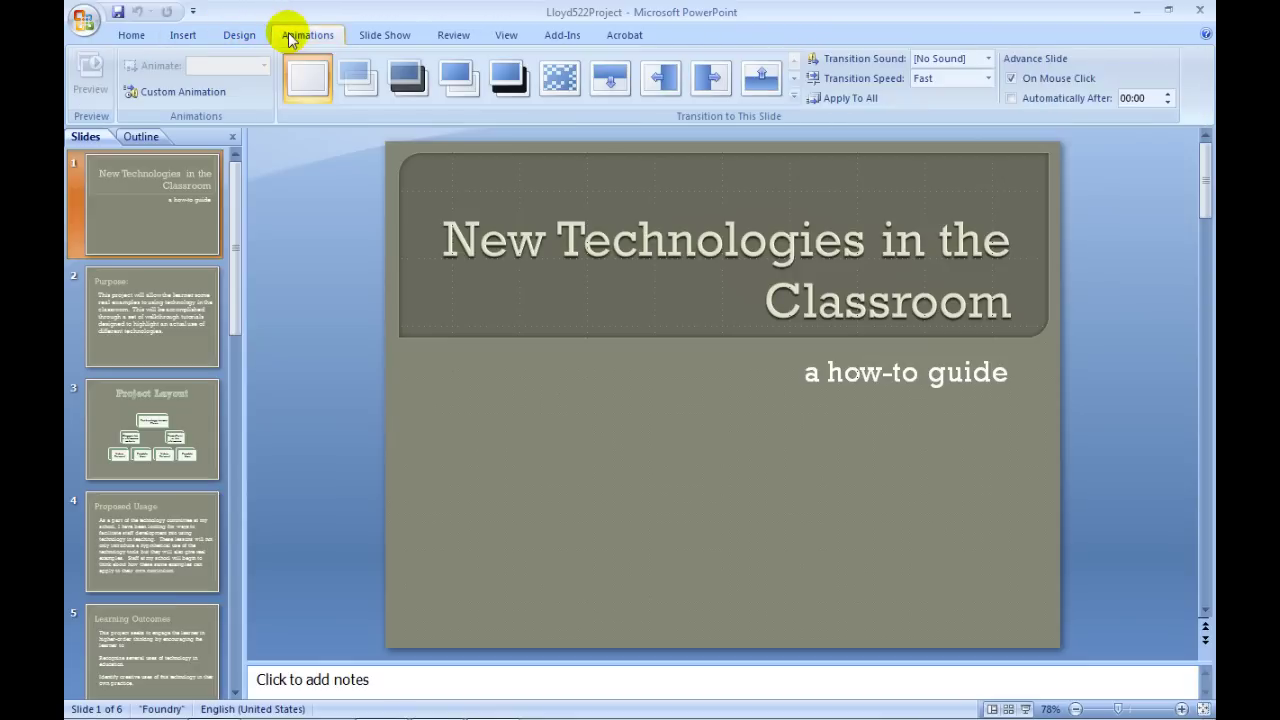
click(384, 38)
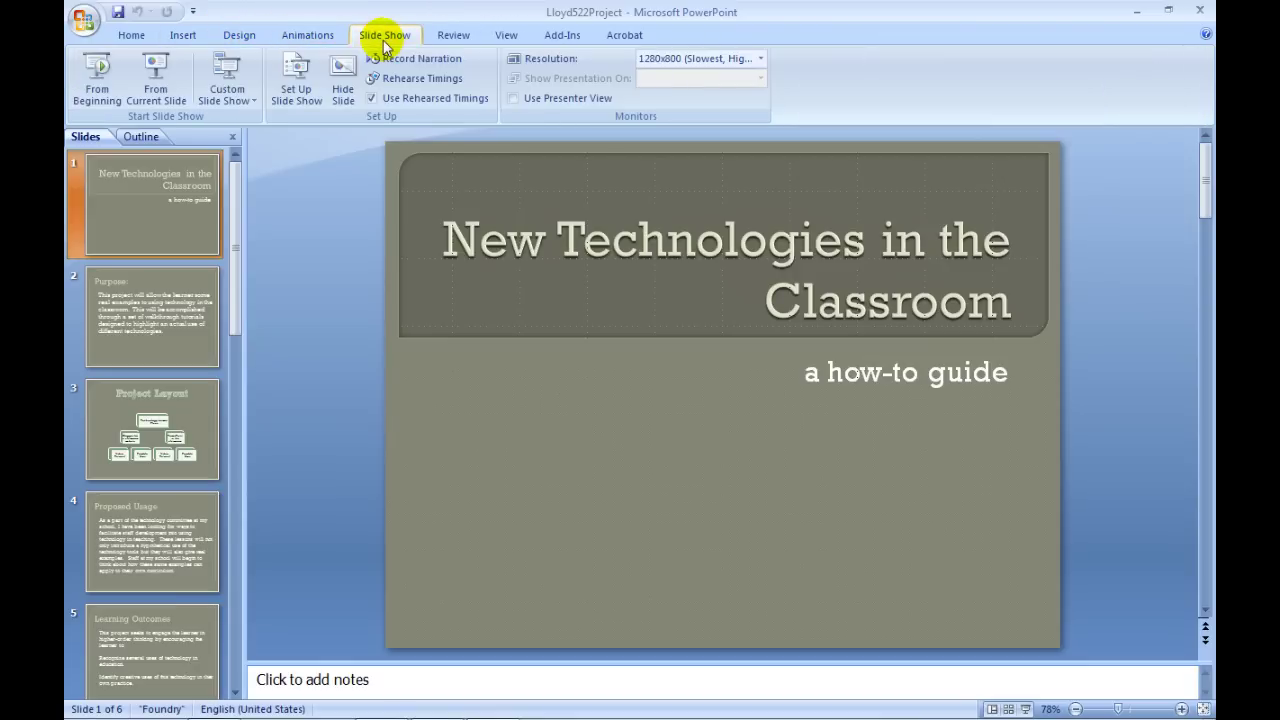
click(451, 38)
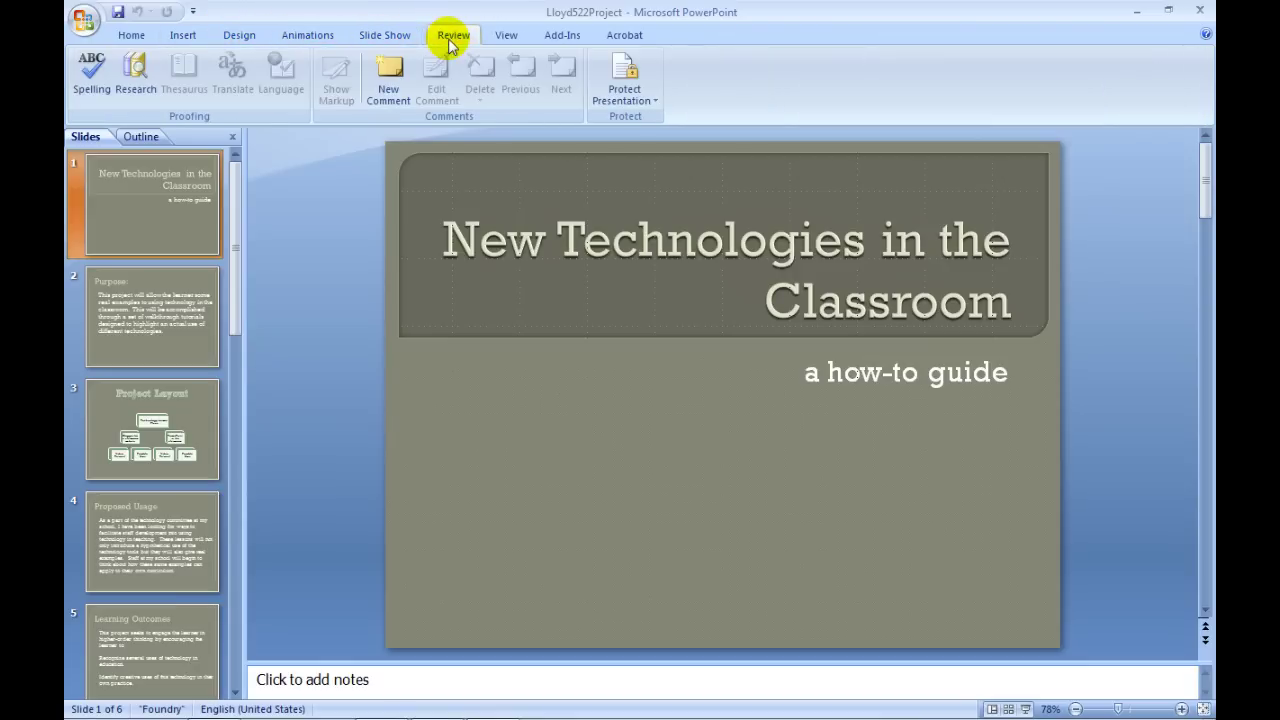
click(504, 37)
click(545, 40)
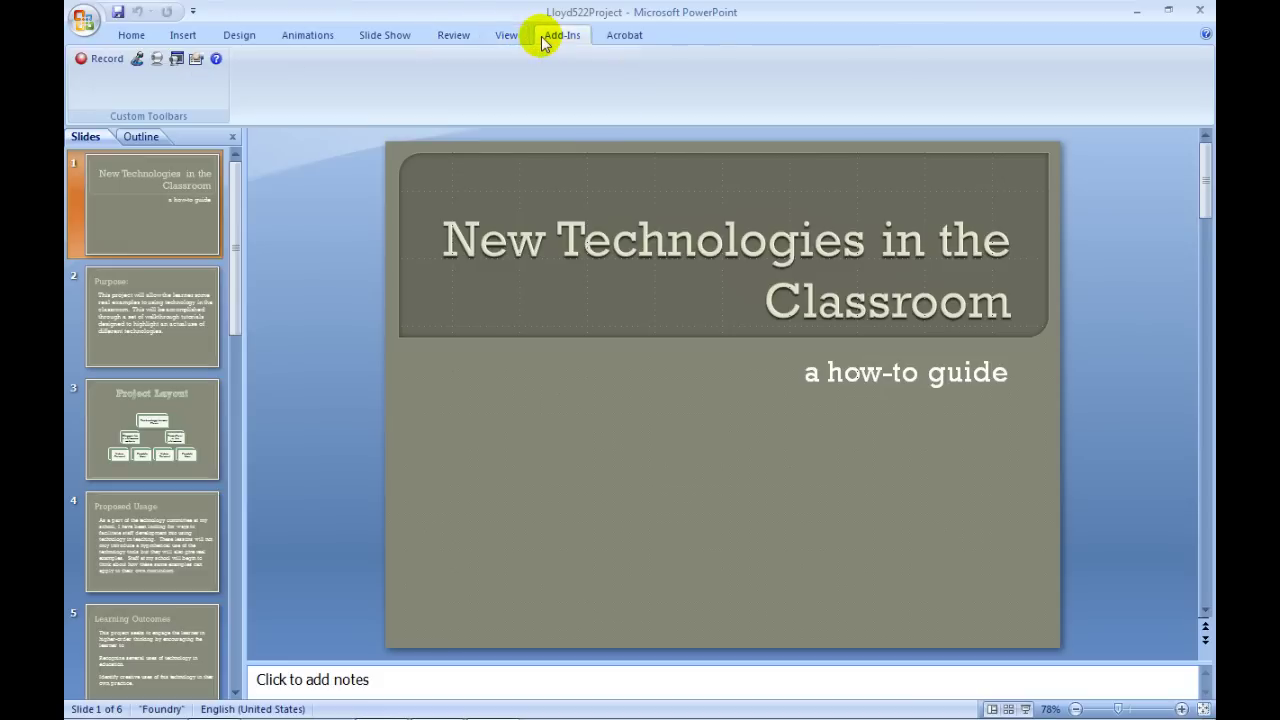
Revisit the Slide Show, Animations and Design tabs, ending on the transition options.
click(406, 37)
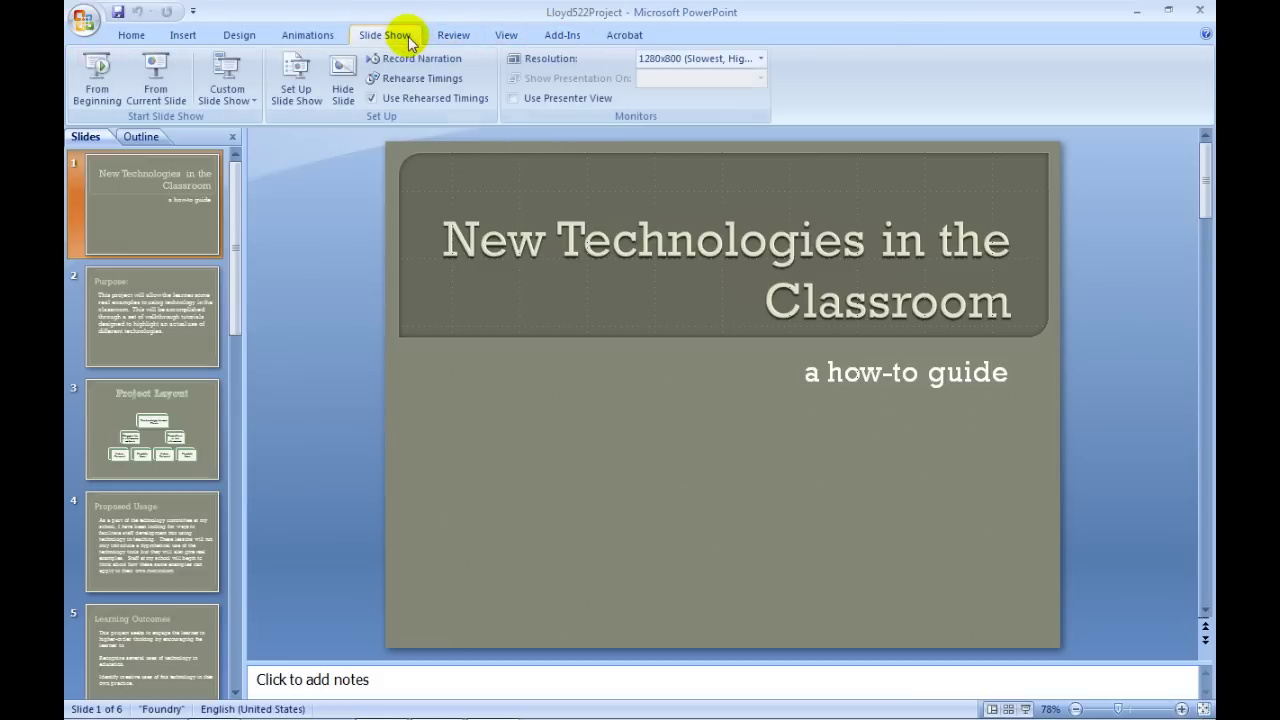
click(288, 38)
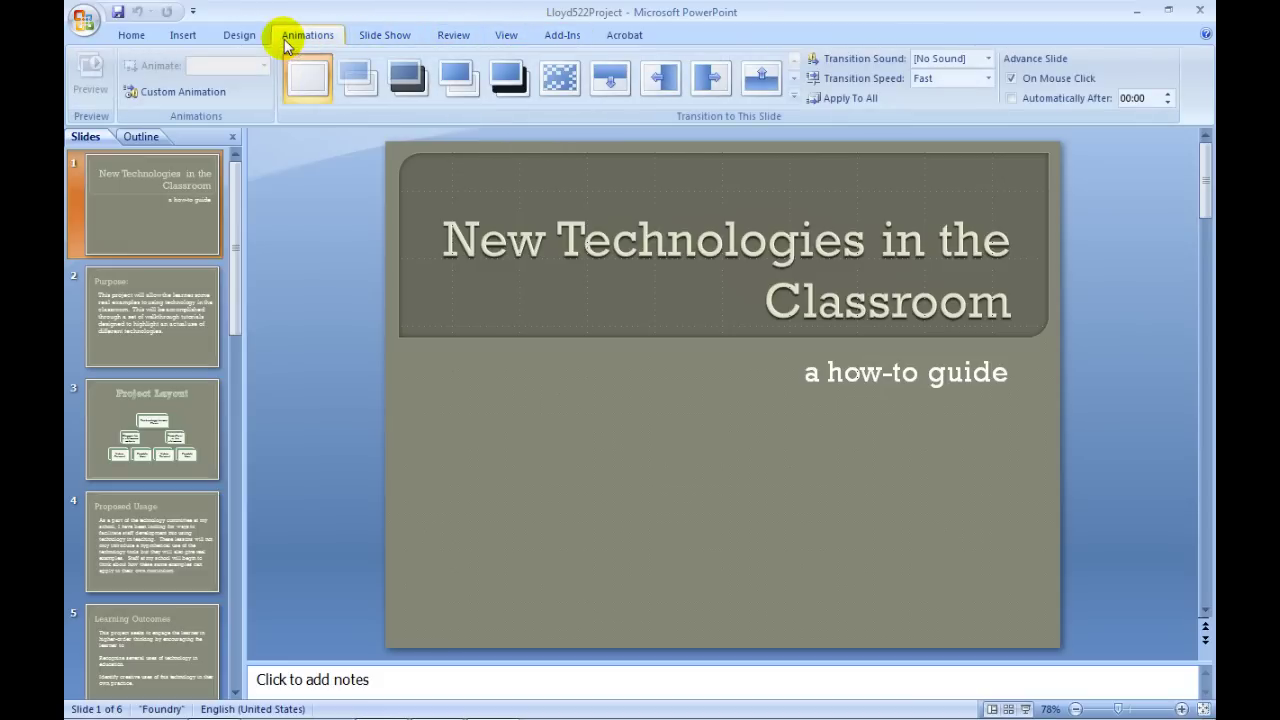
click(245, 40)
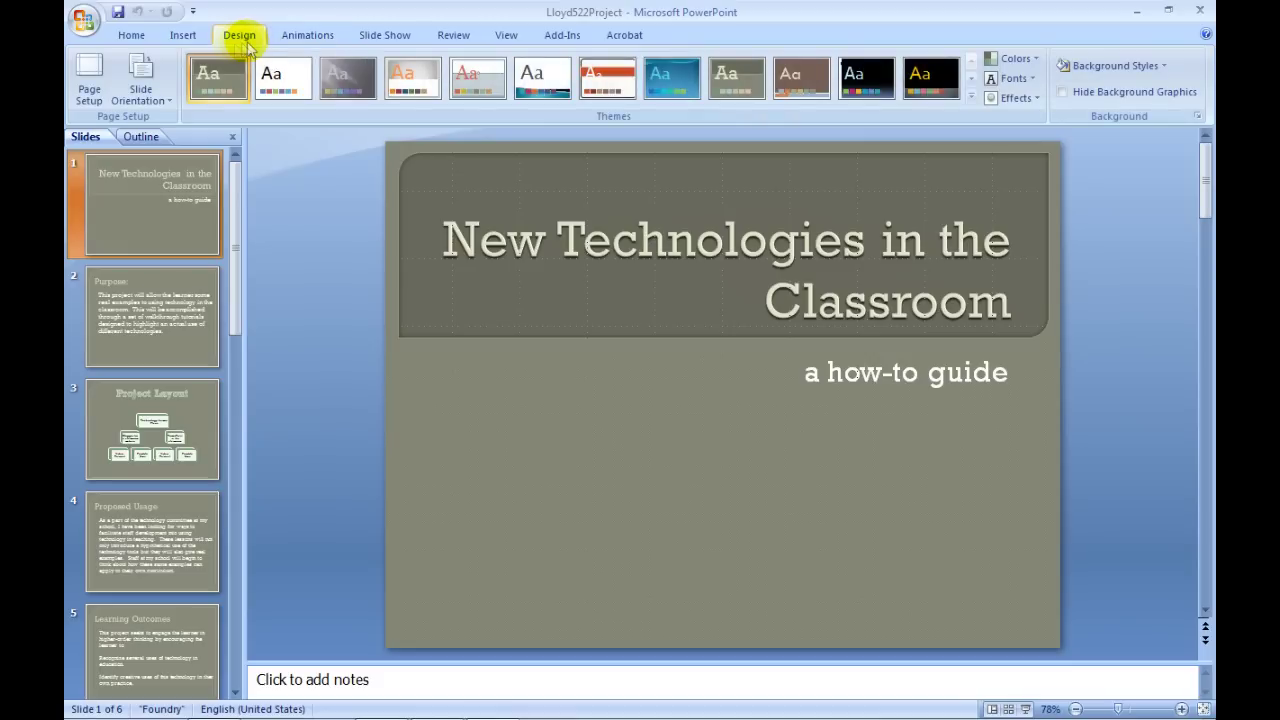
click(295, 36)
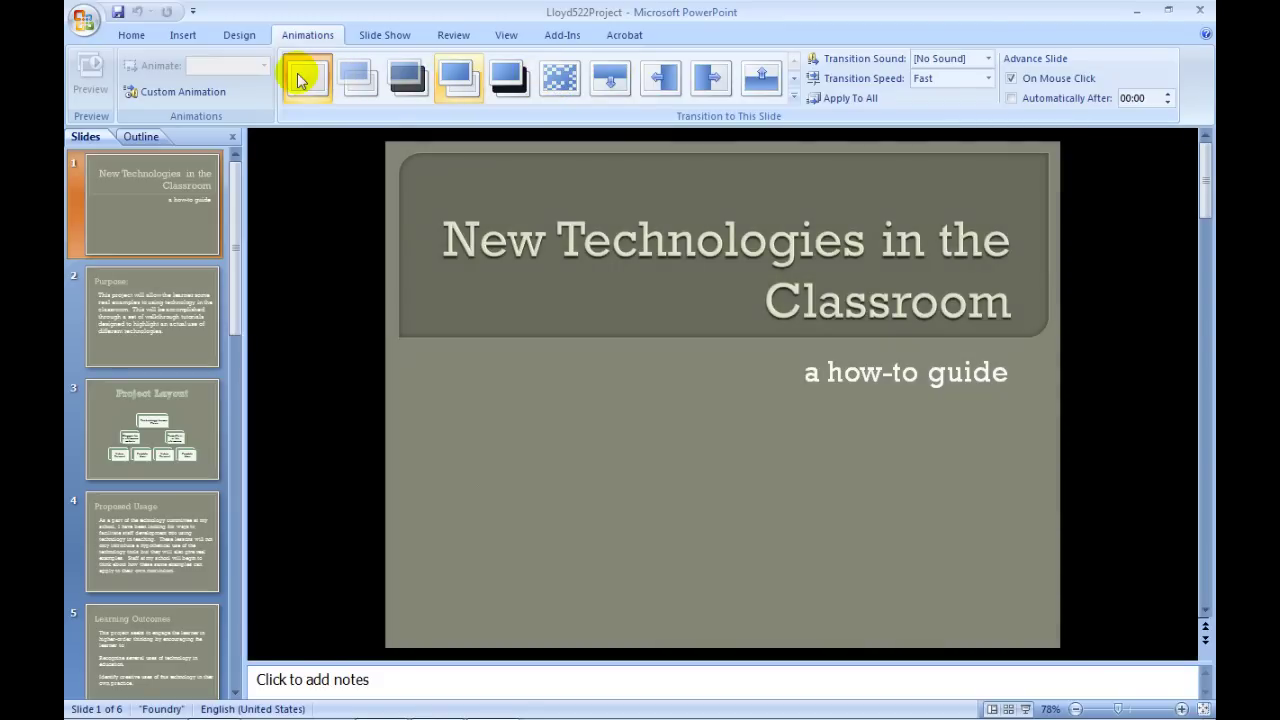
Set the title slide to No Transition and open the Custom Animation pane.
click(298, 80)
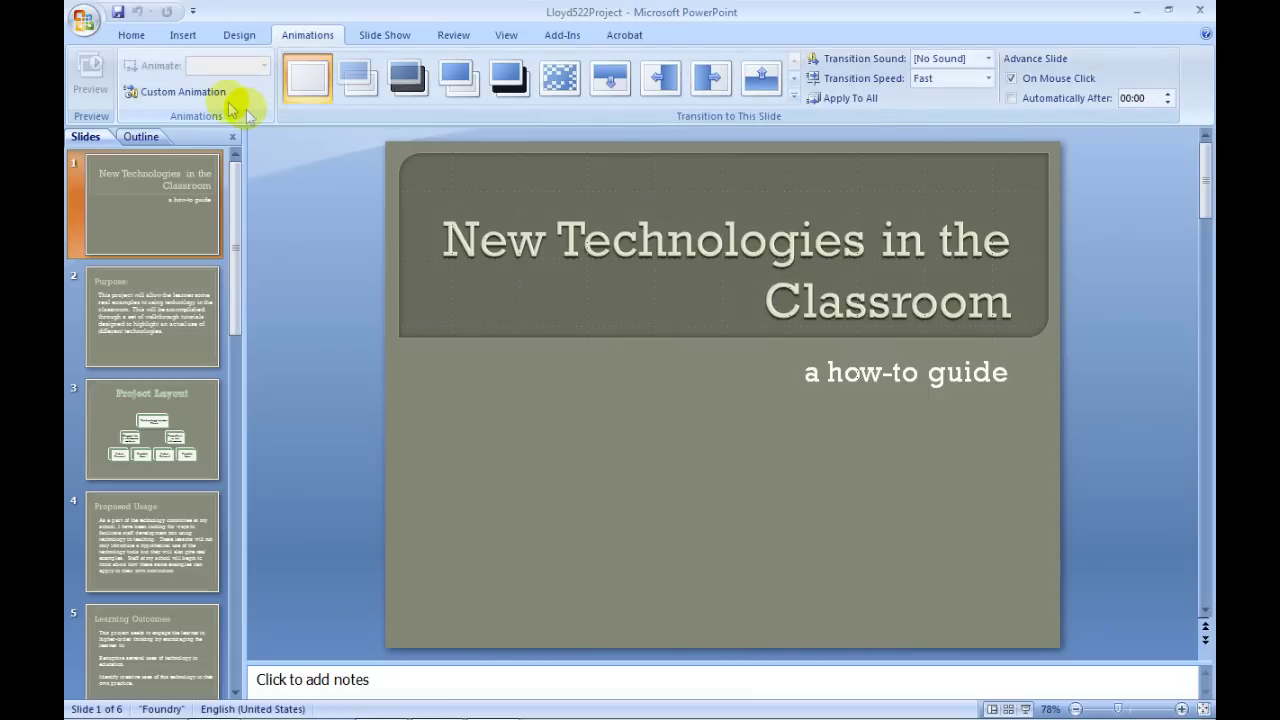
click(183, 92)
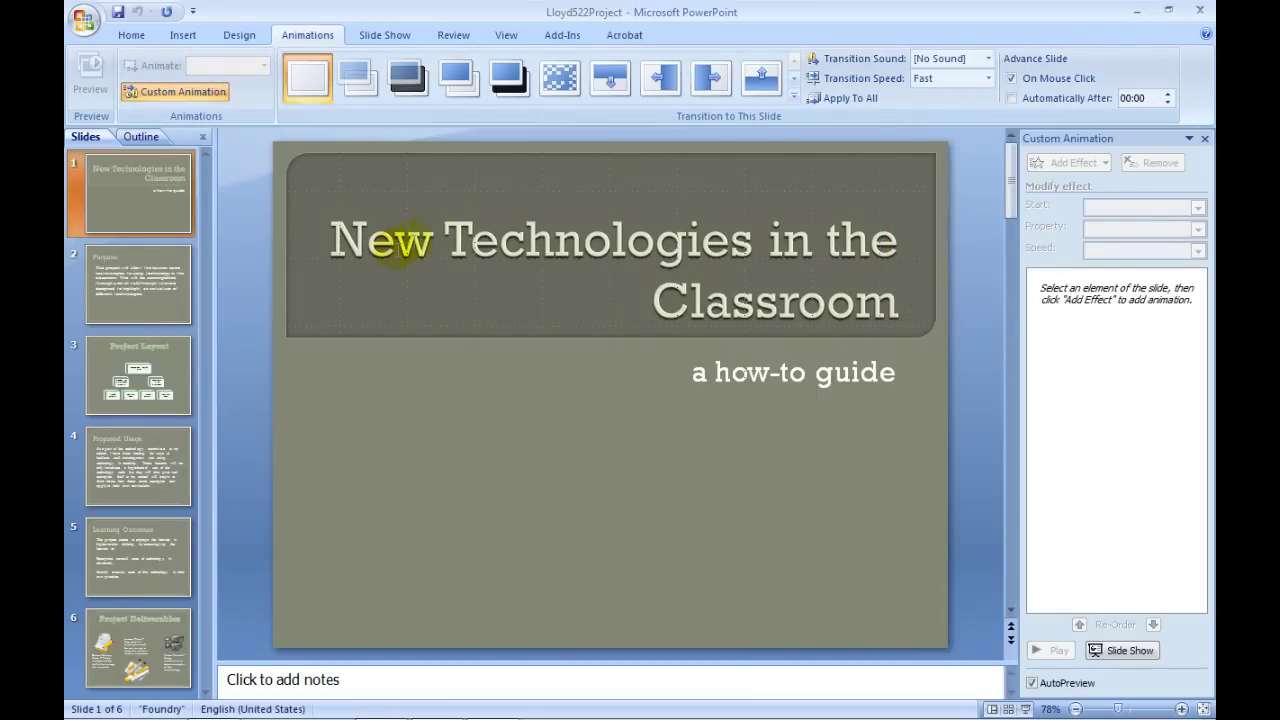
Select the title placeholder and bring up the full entrance effects list from Add Effect > Entrance.
click(462, 240)
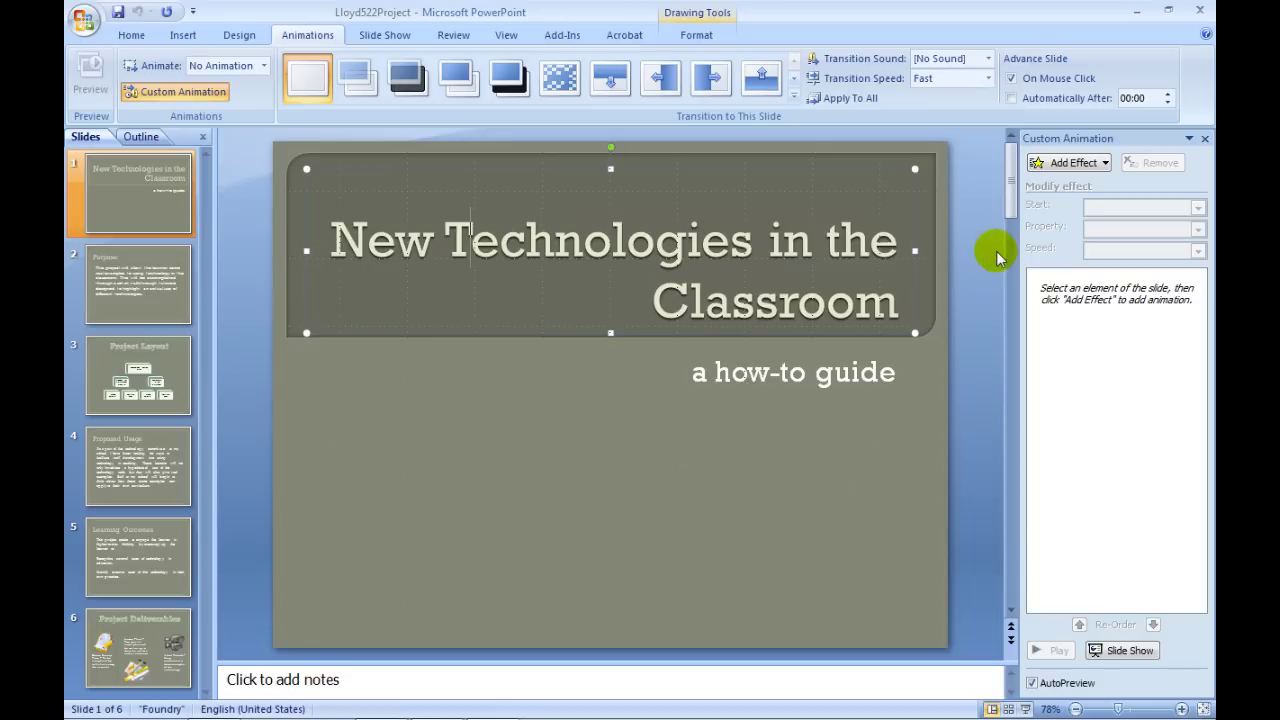
click(1075, 163)
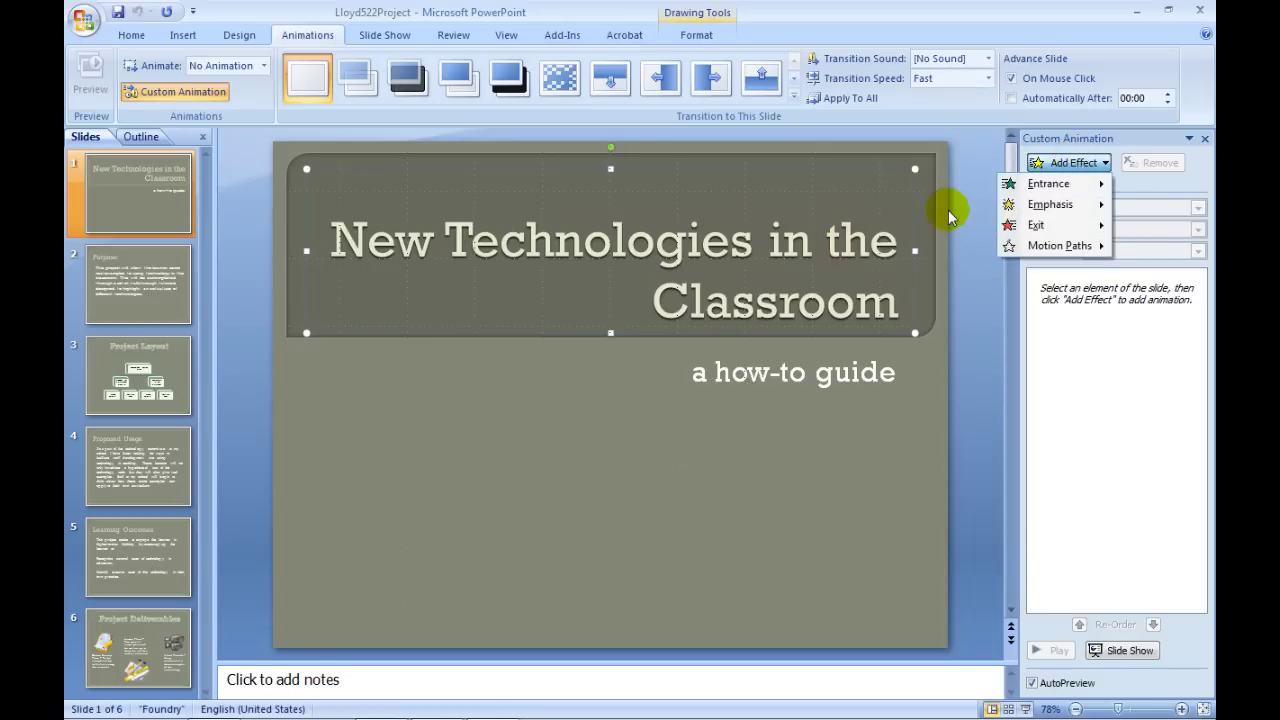
mouse_move(1050, 192)
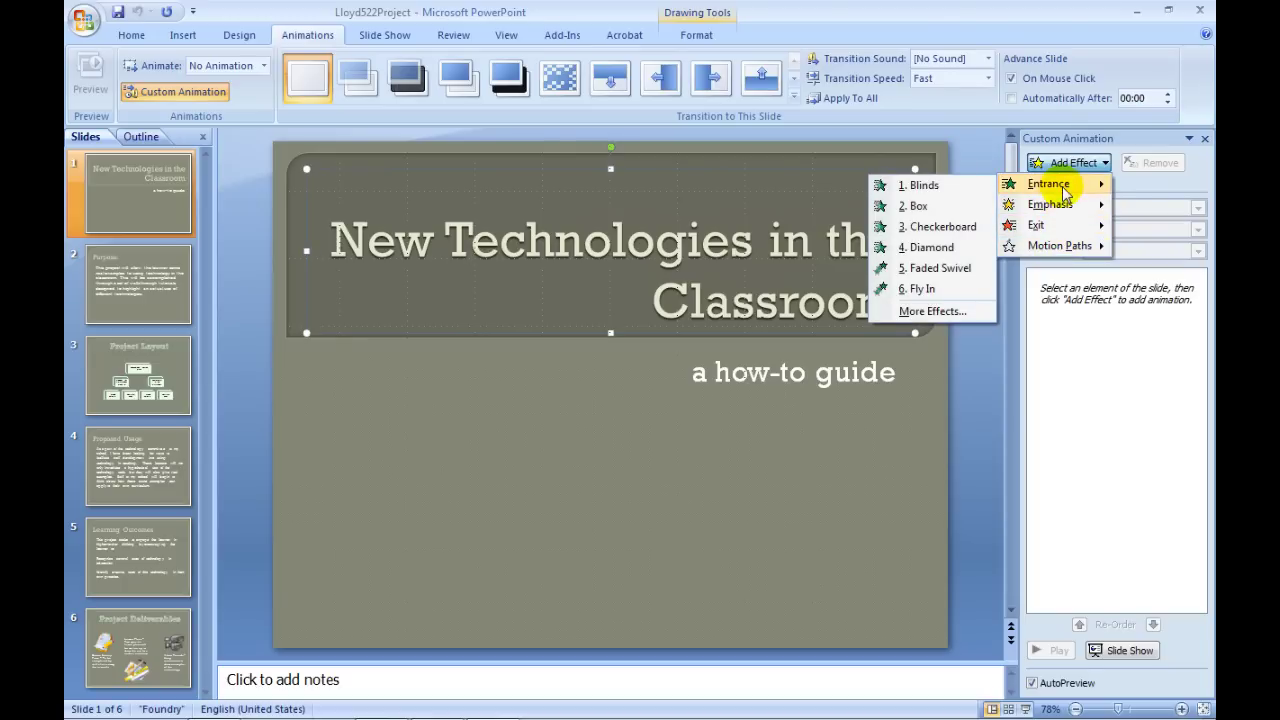
click(950, 313)
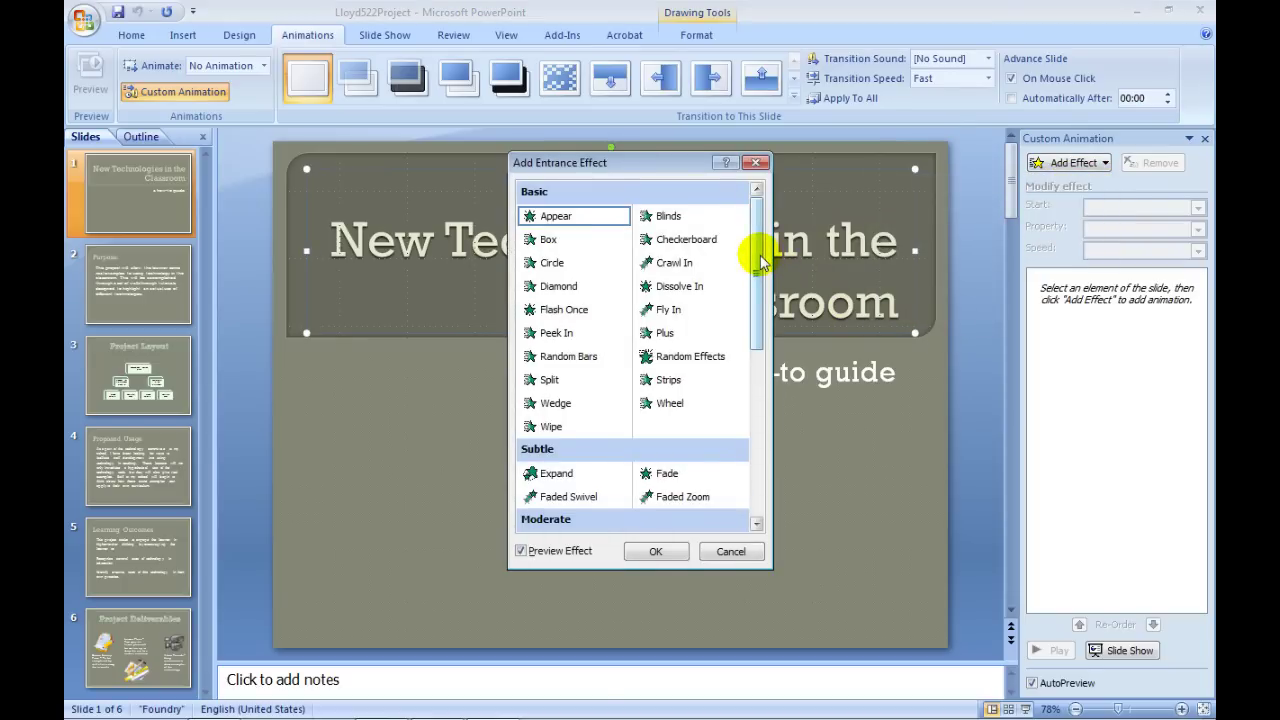
Preview the Swish, Flip, Faded Swivel and Faded Zoom entrance effects on the title.
drag(760, 262, 765, 447)
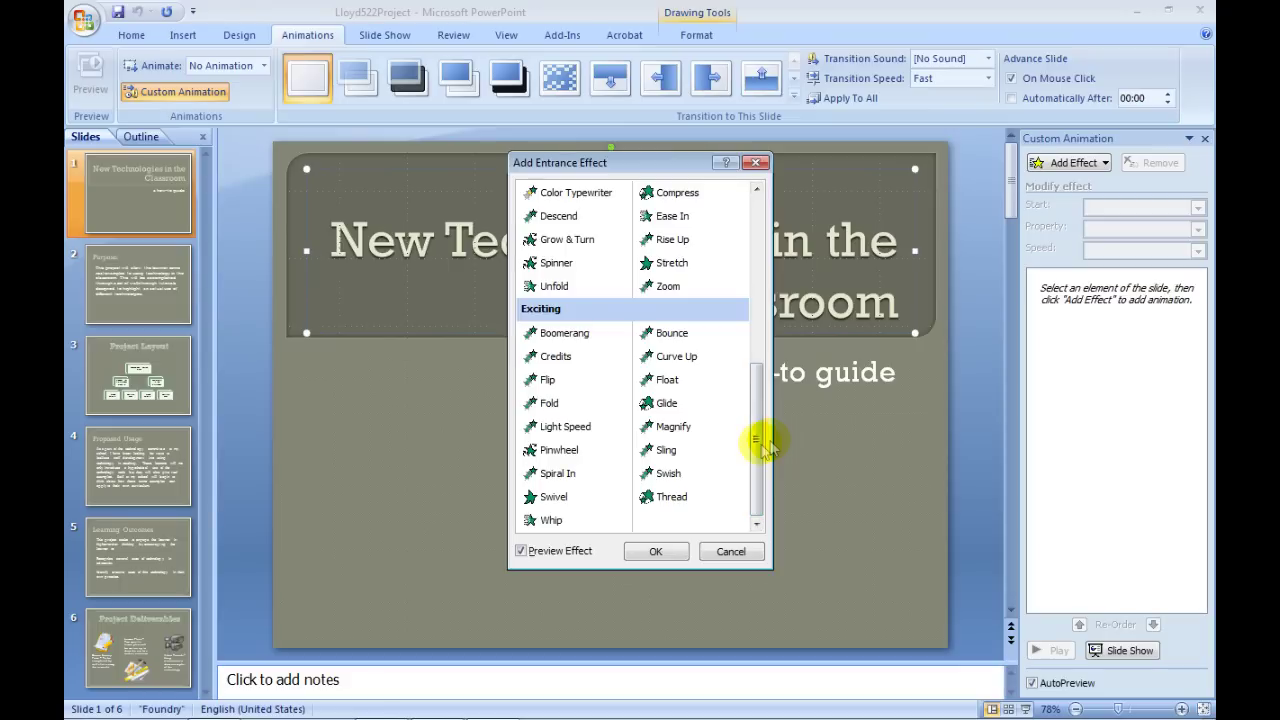
click(661, 476)
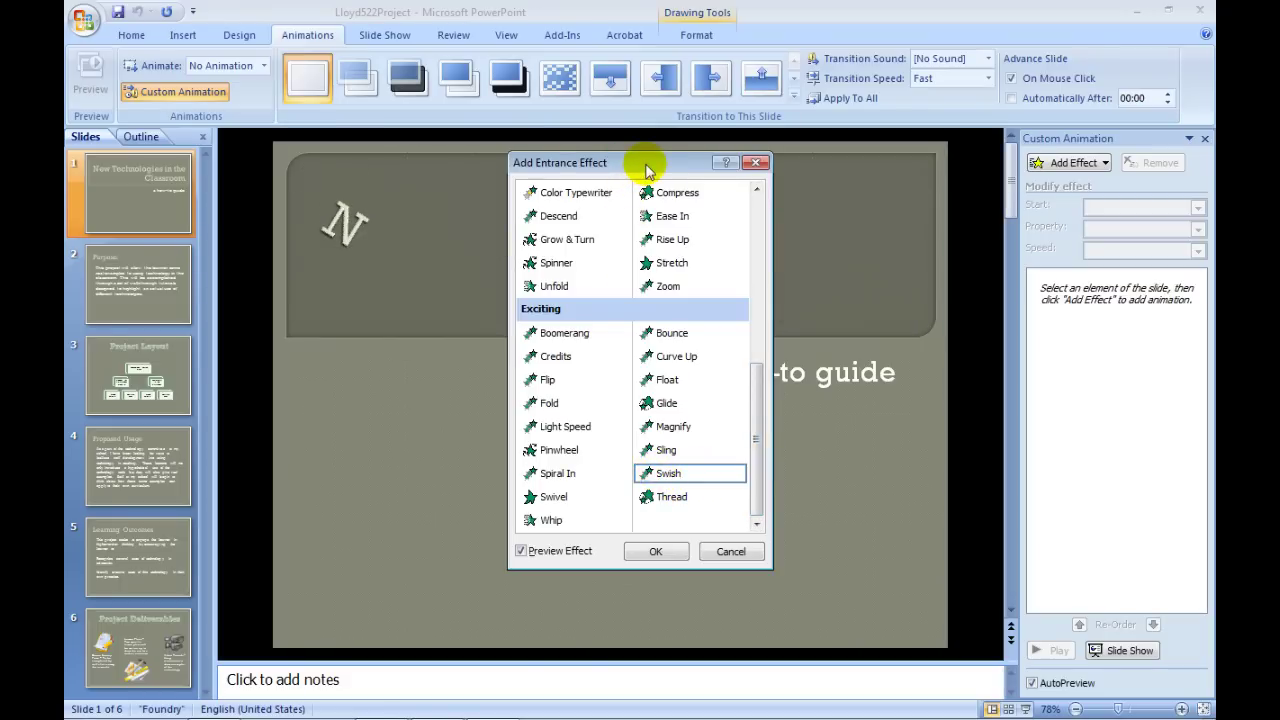
click(549, 387)
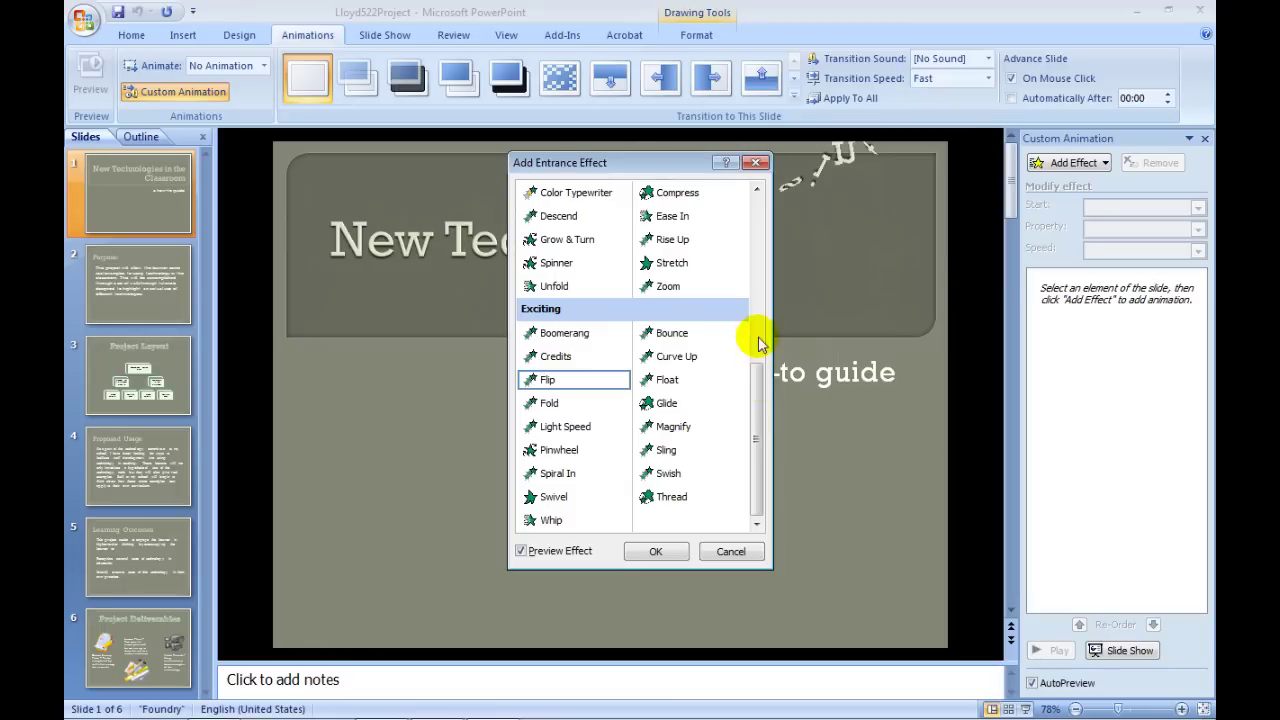
scroll(758, 343, up, 3)
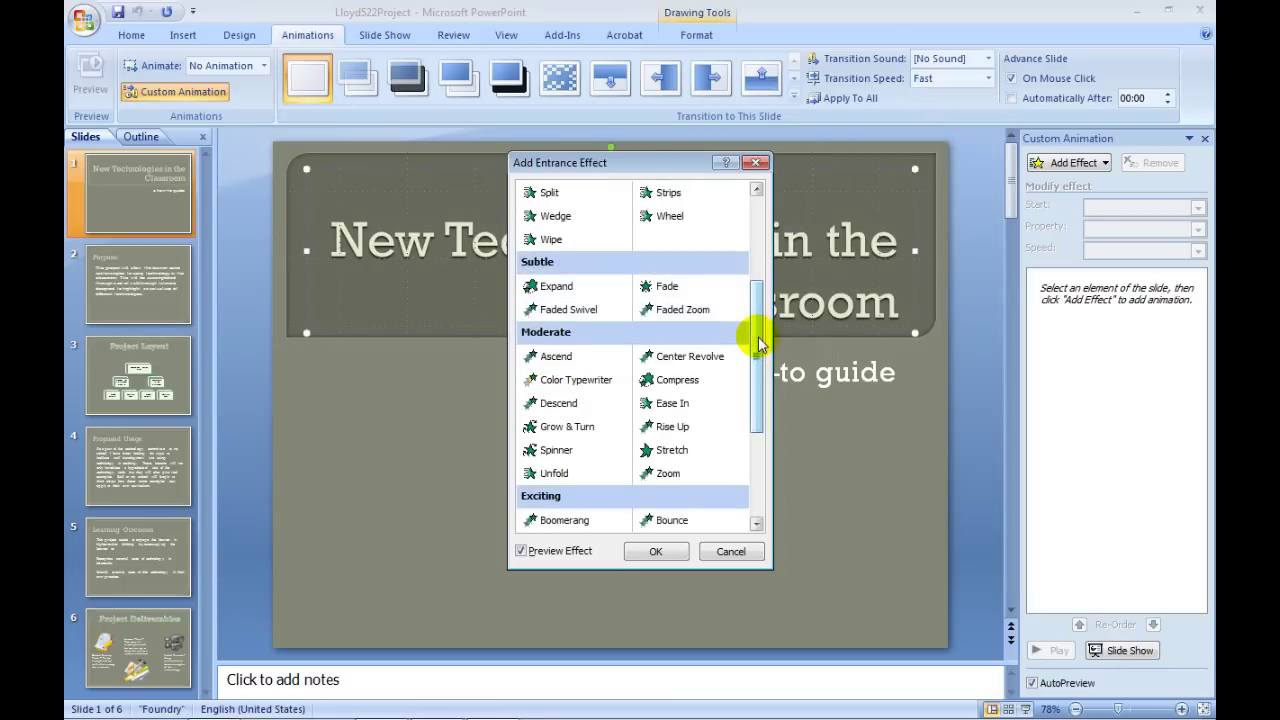
scroll(758, 343, up, 1)
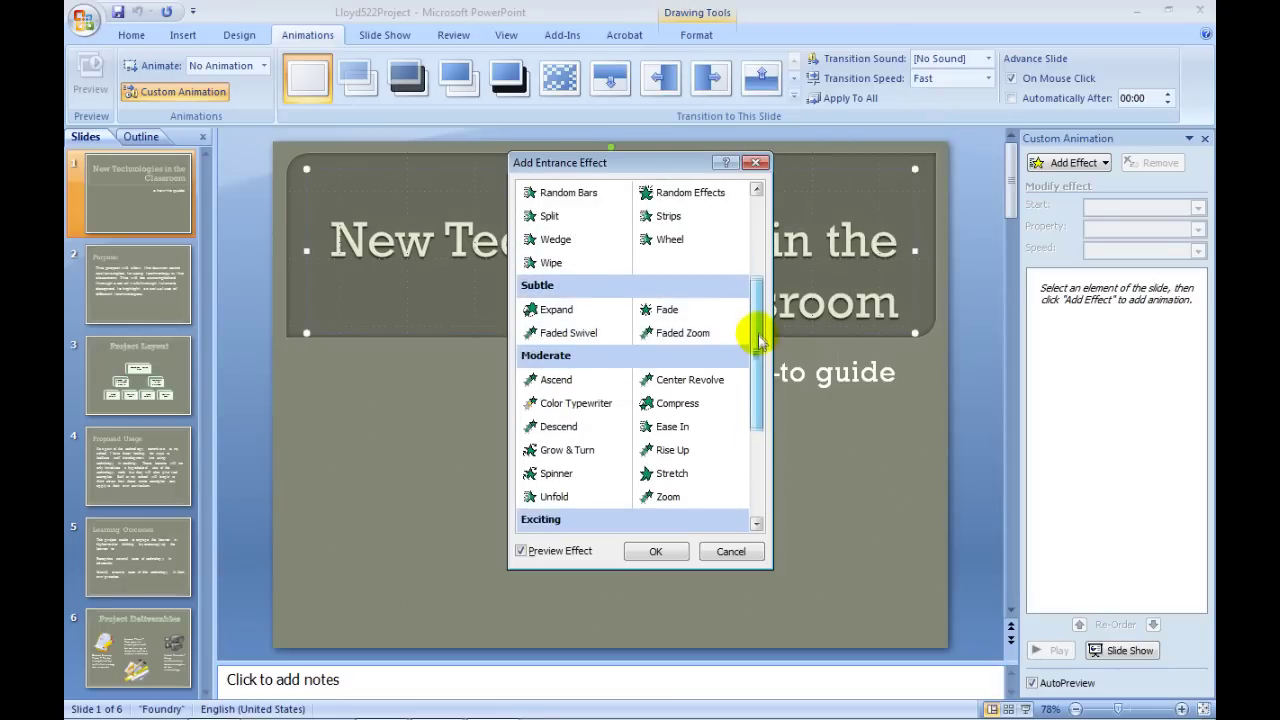
click(567, 334)
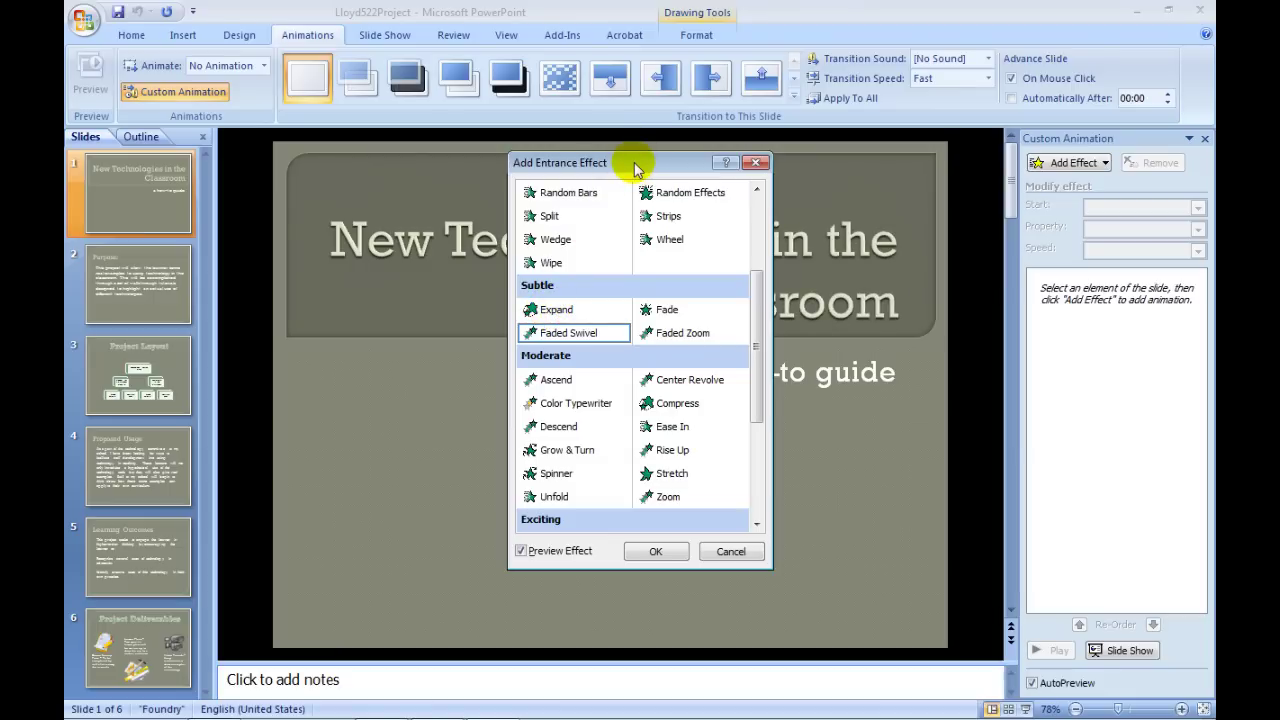
click(655, 340)
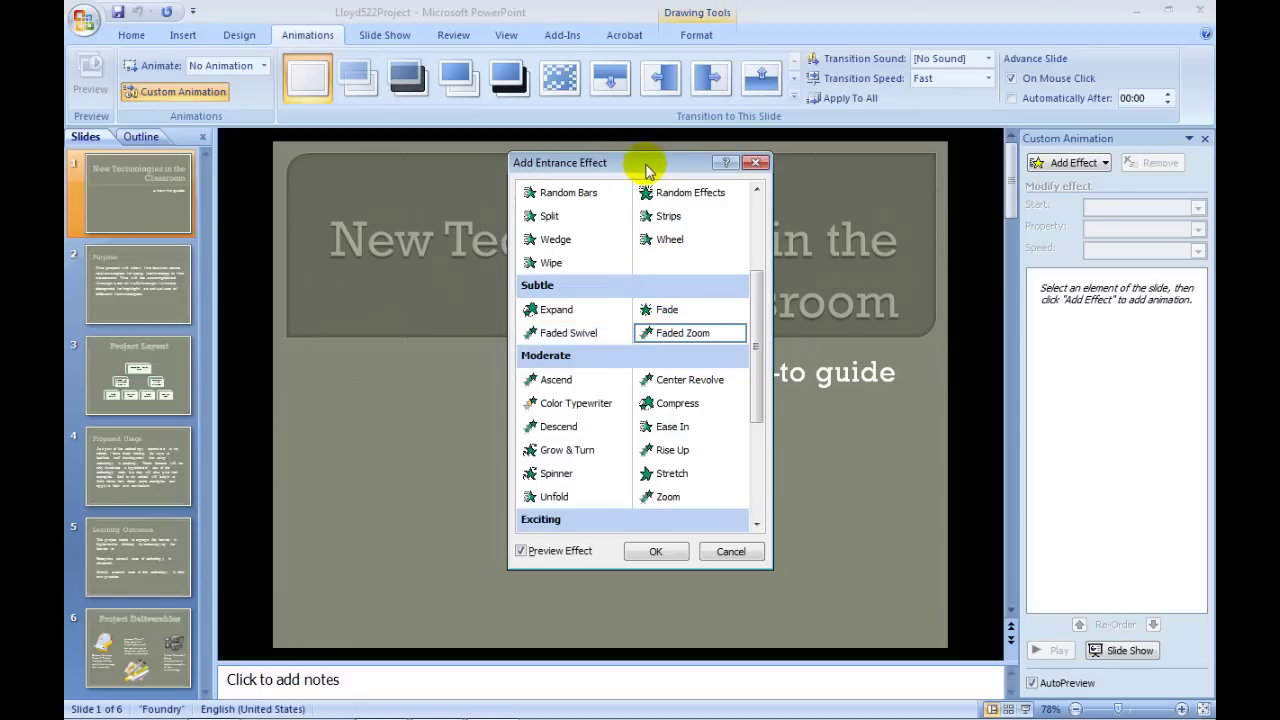
Move the effect chooser aside, replay Faded Zoom, then apply the Fade entrance effect.
drag(645, 170, 1070, 190)
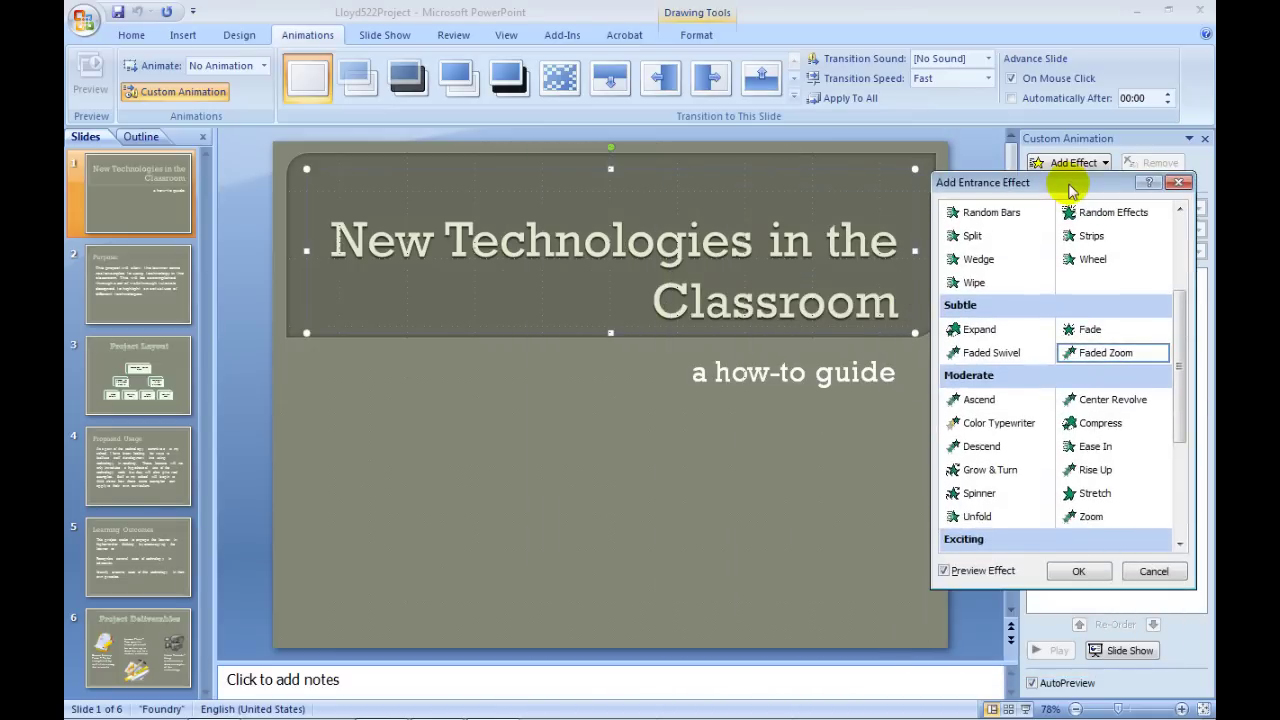
click(1100, 355)
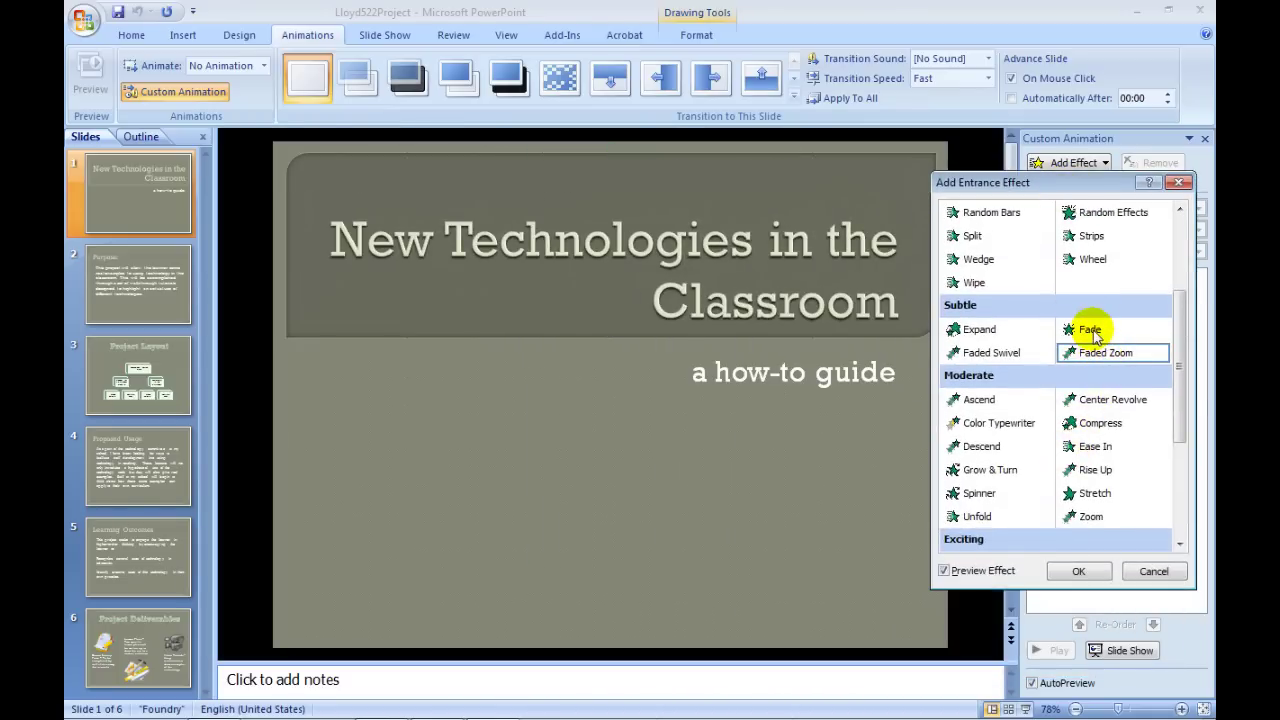
click(1092, 331)
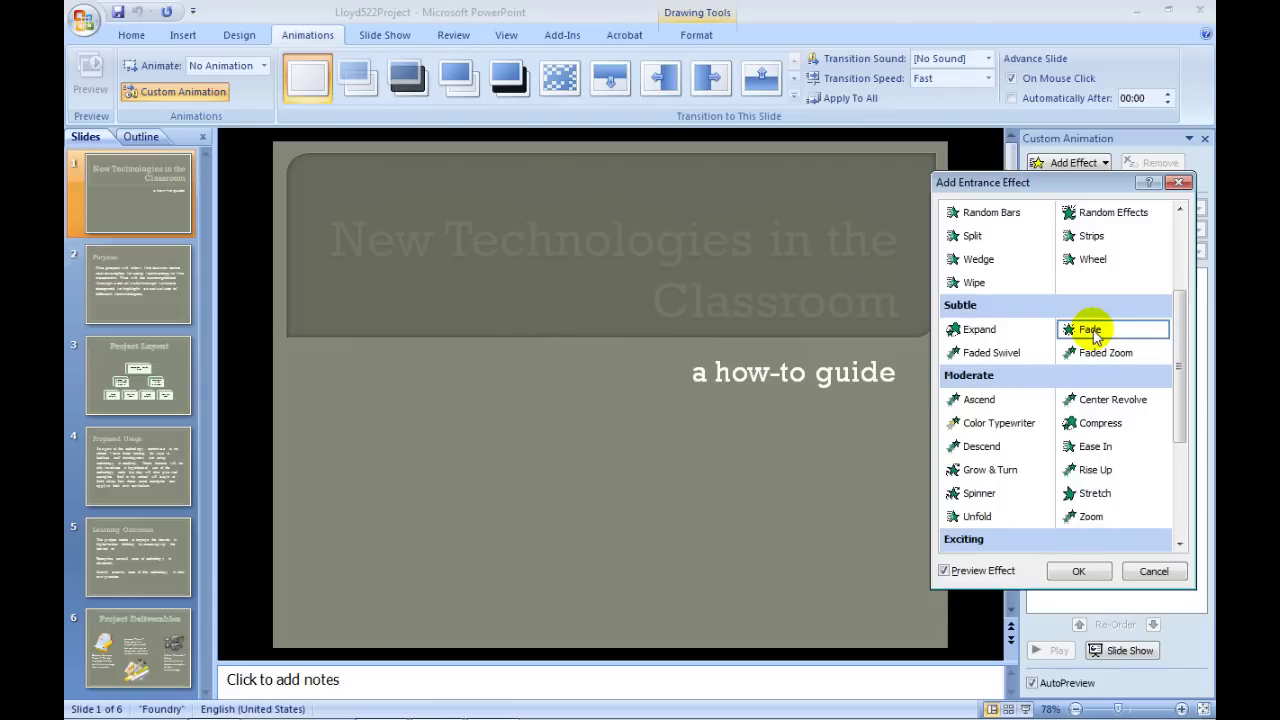
click(1078, 572)
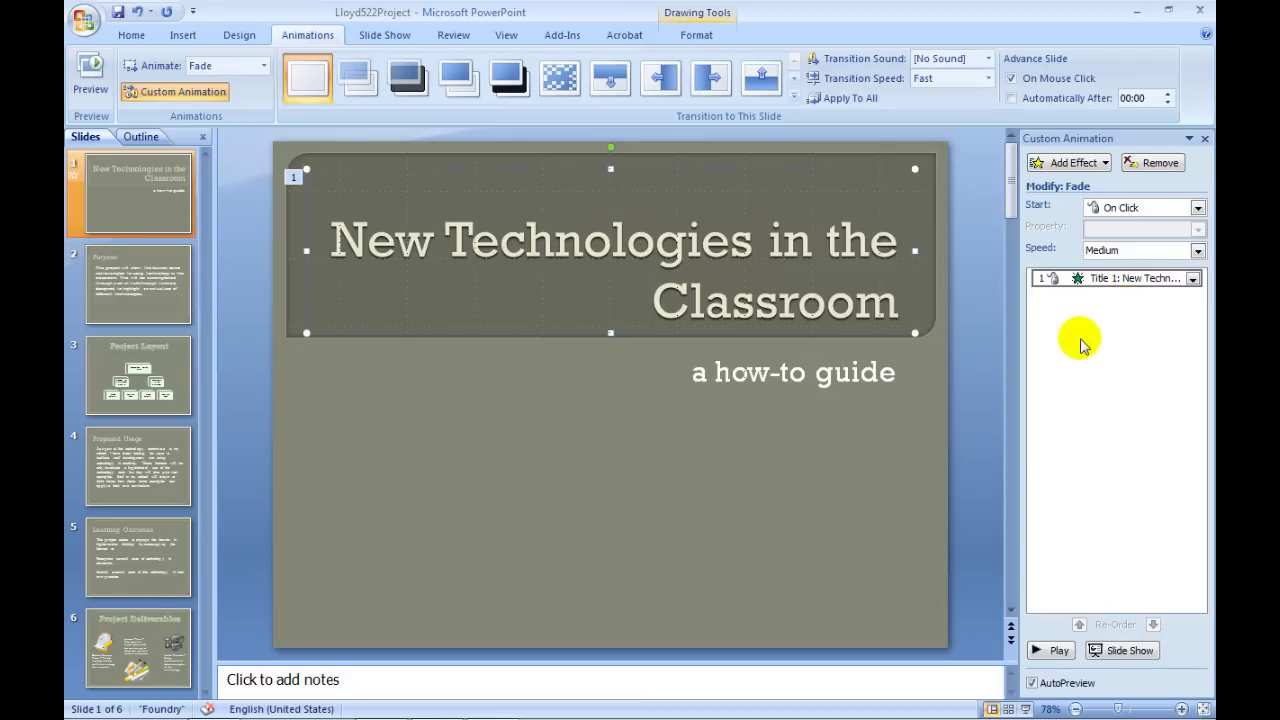
click(903, 307)
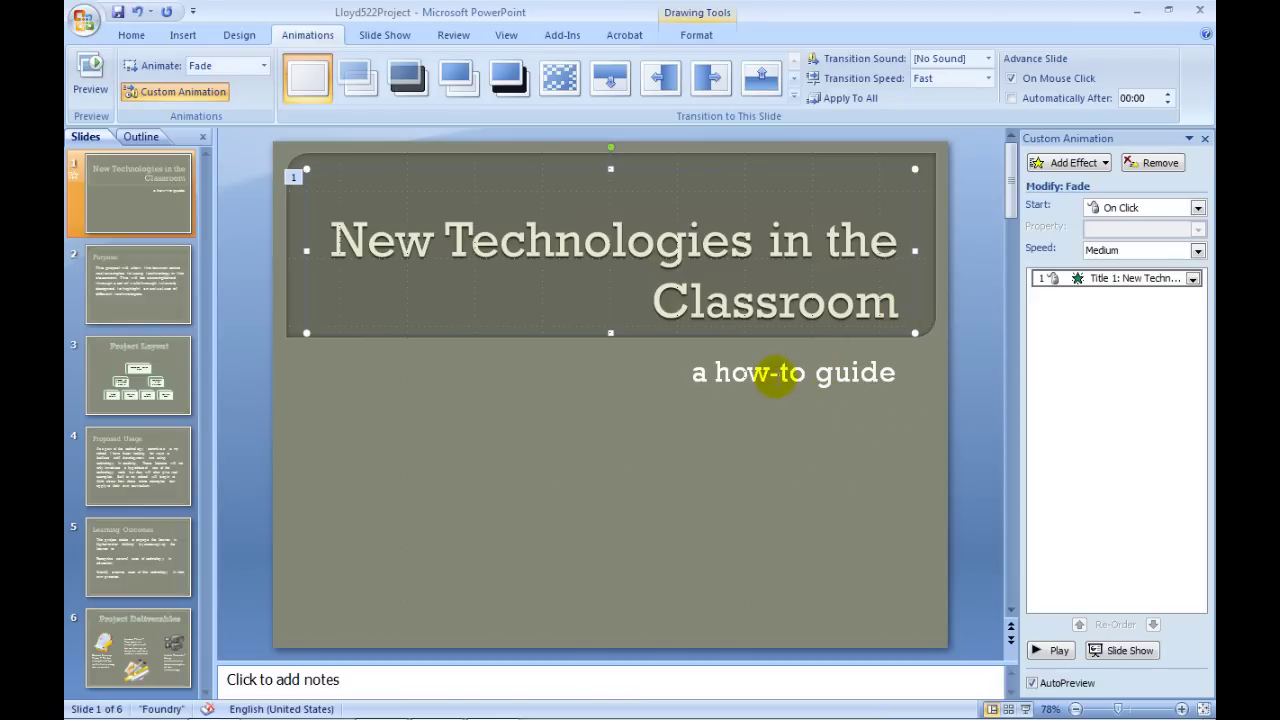
click(778, 373)
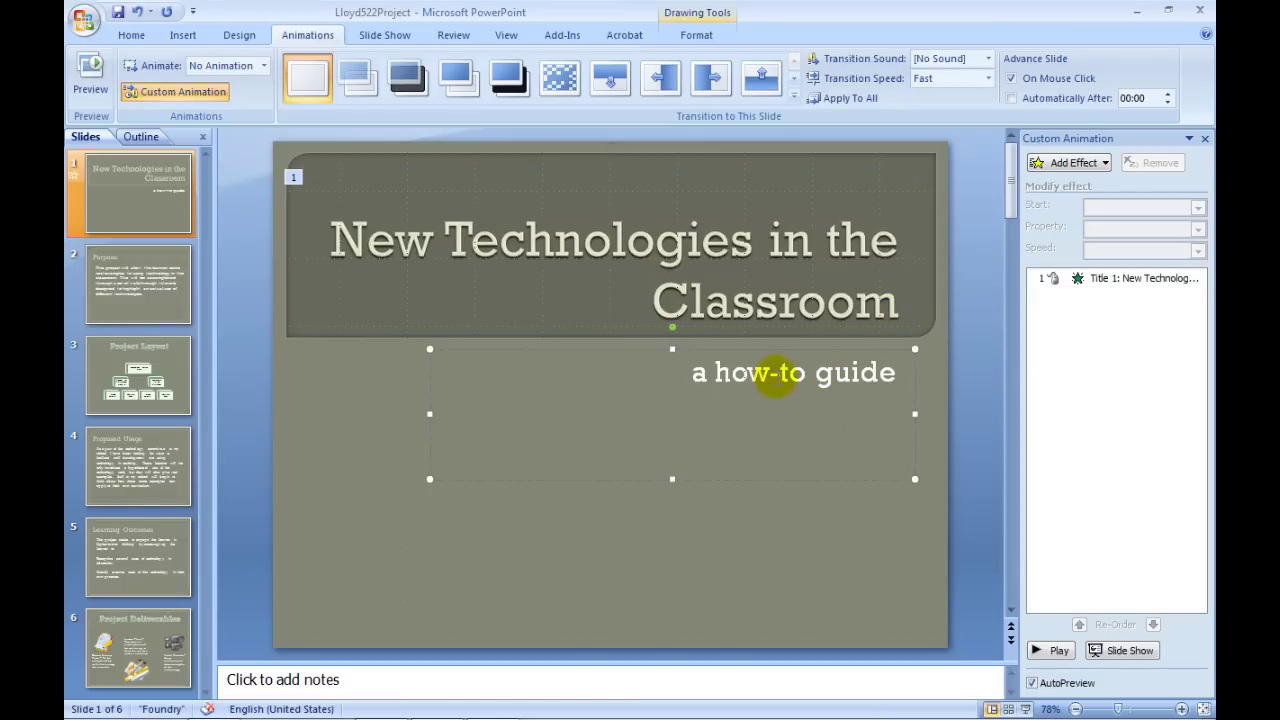
click(672, 549)
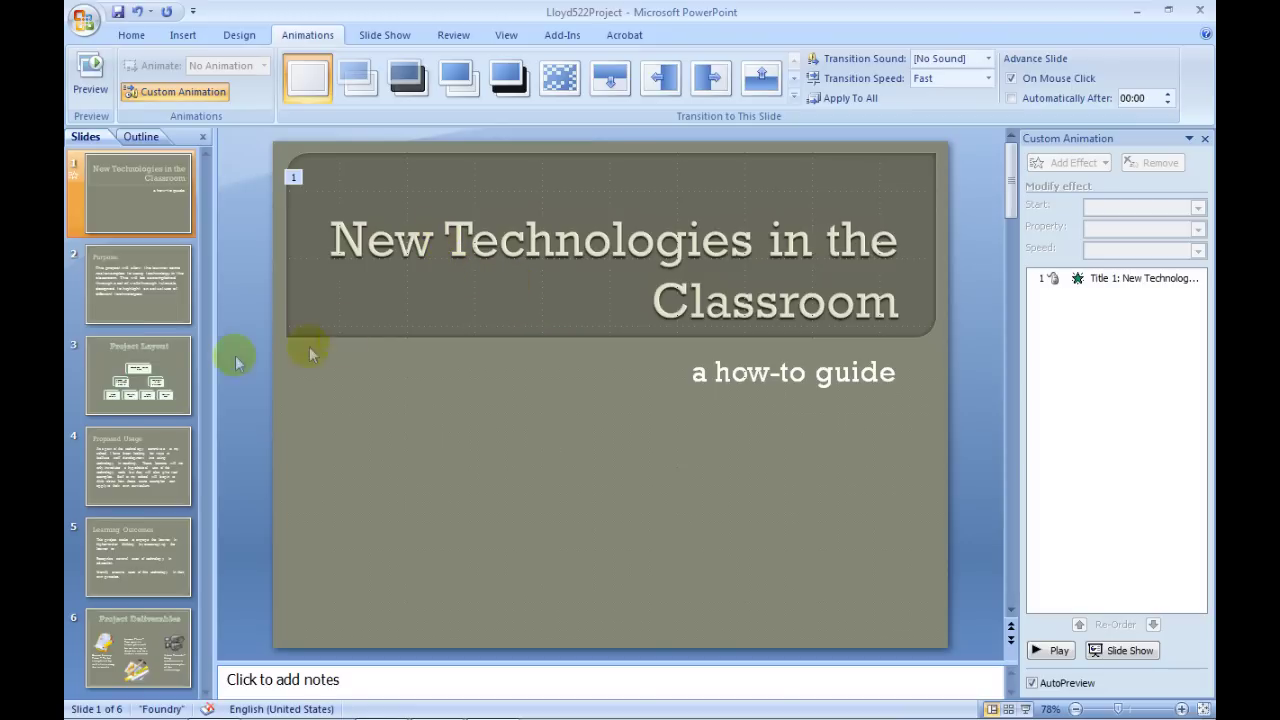
click(138, 268)
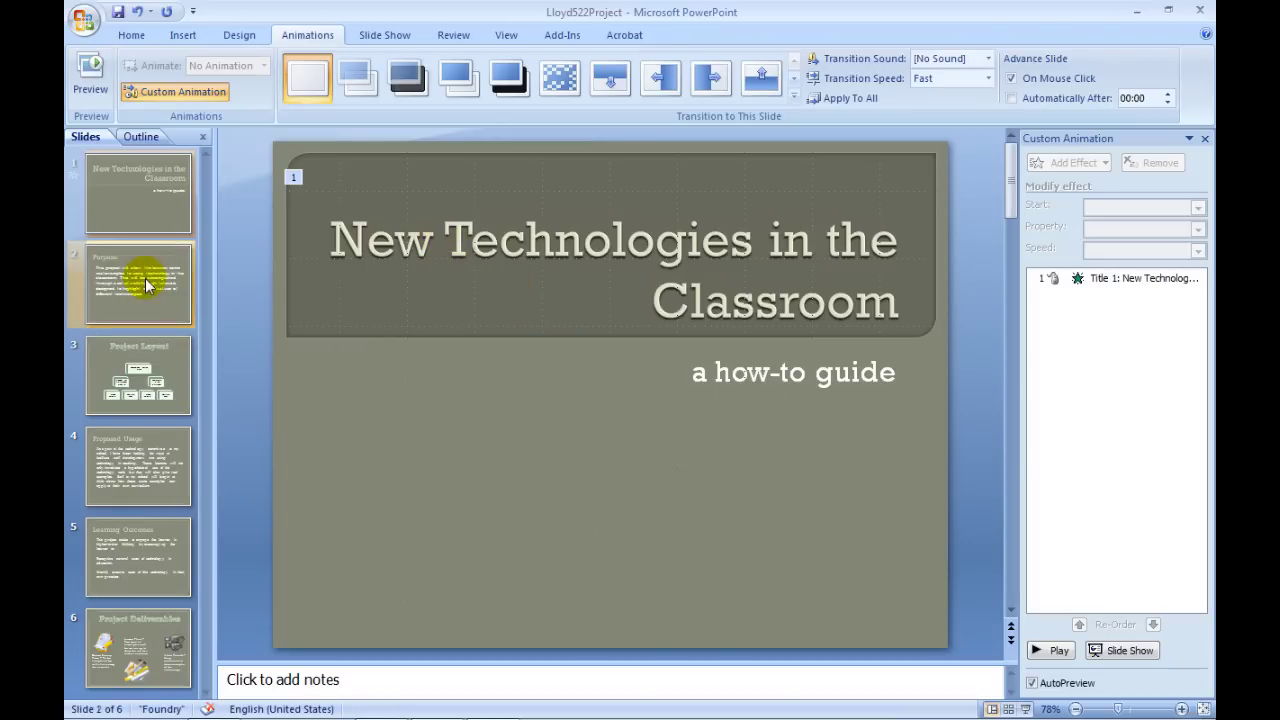
click(134, 386)
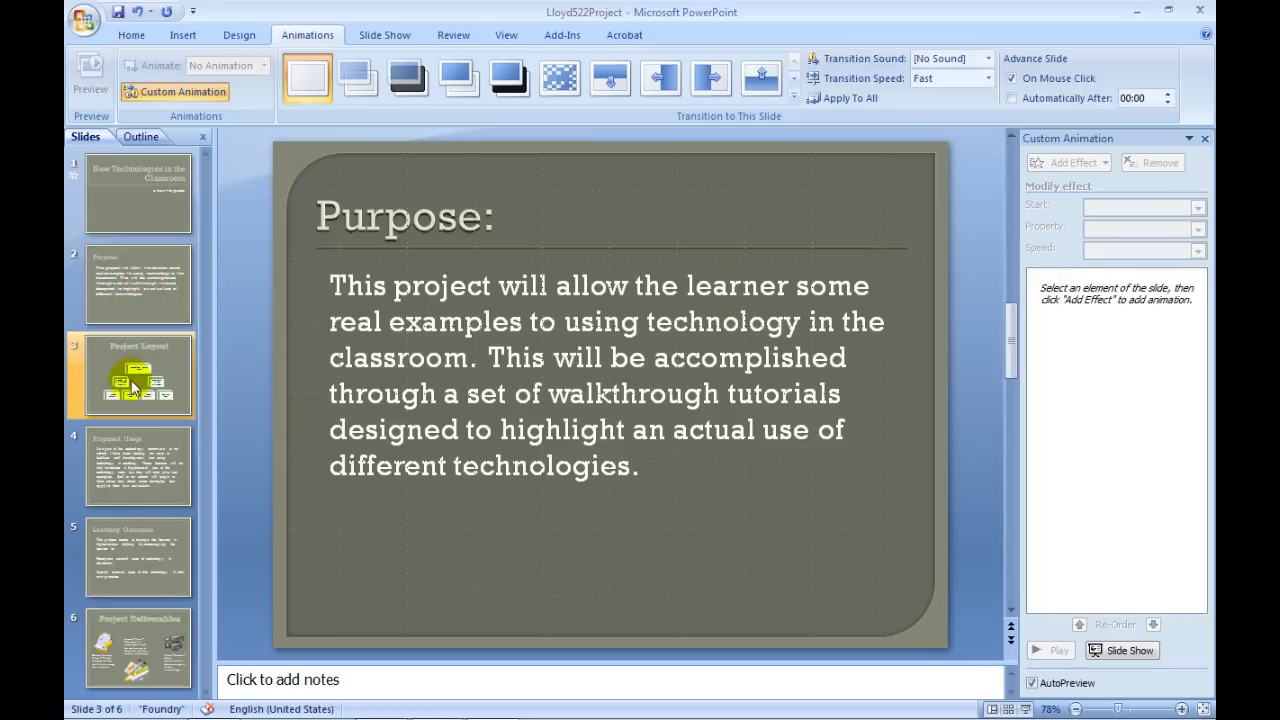
click(130, 455)
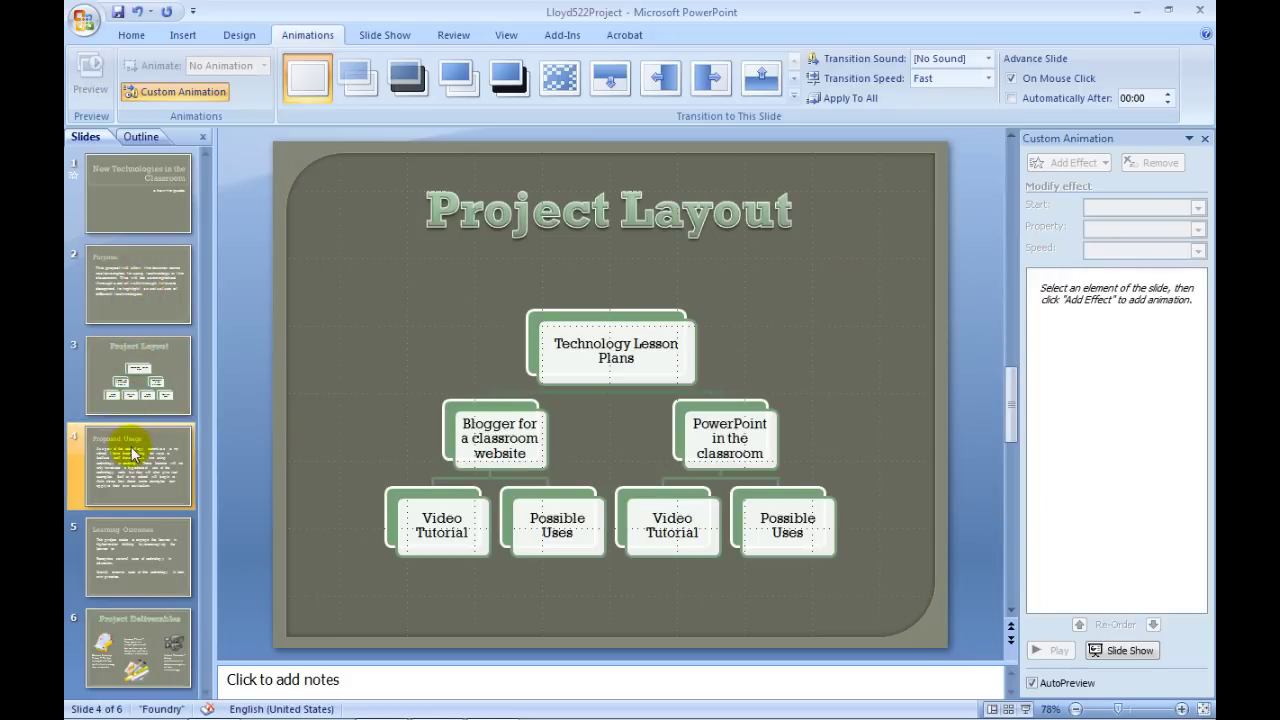
click(127, 214)
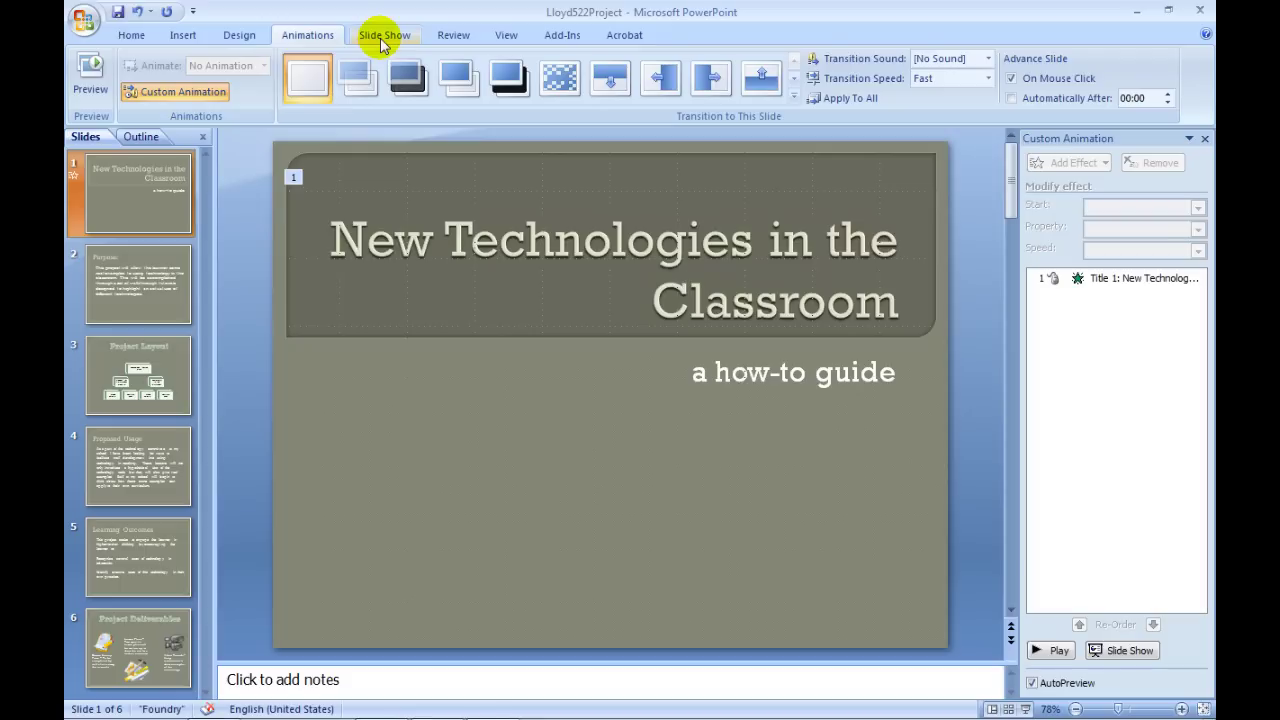
click(382, 36)
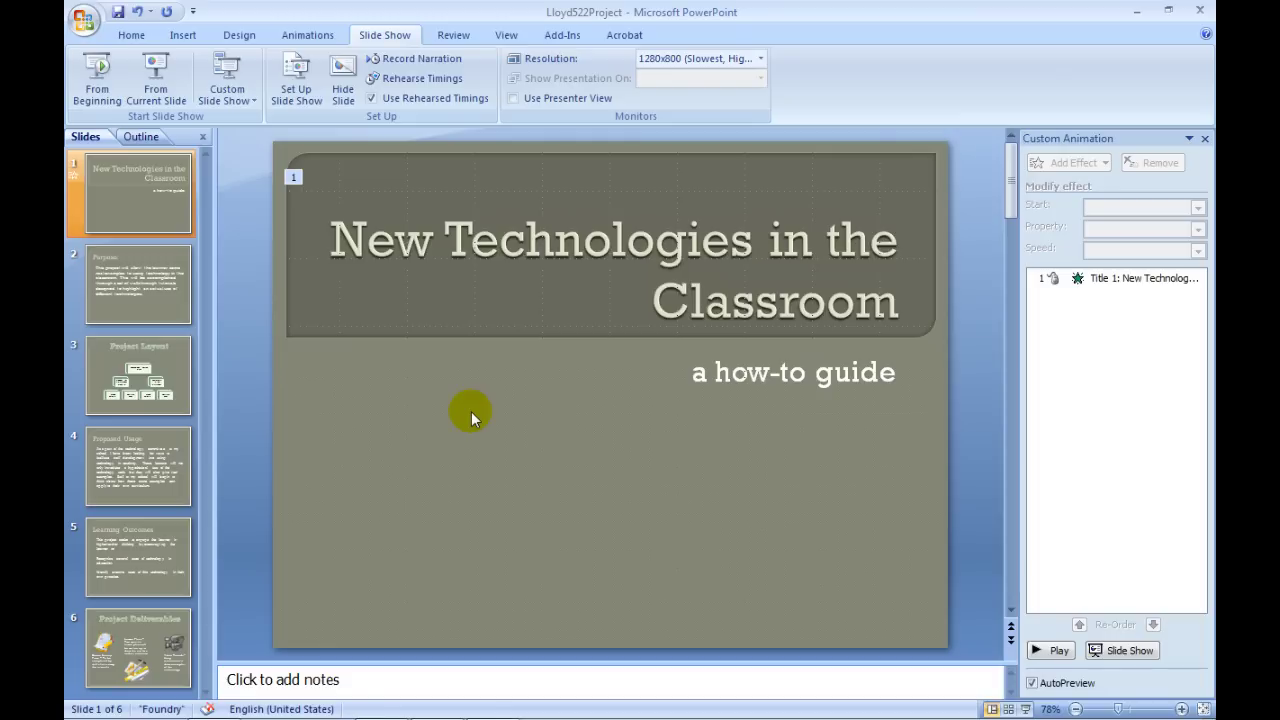
Look over the view controls along the bottom of the PowerPoint window.
mouse_move(405, 706)
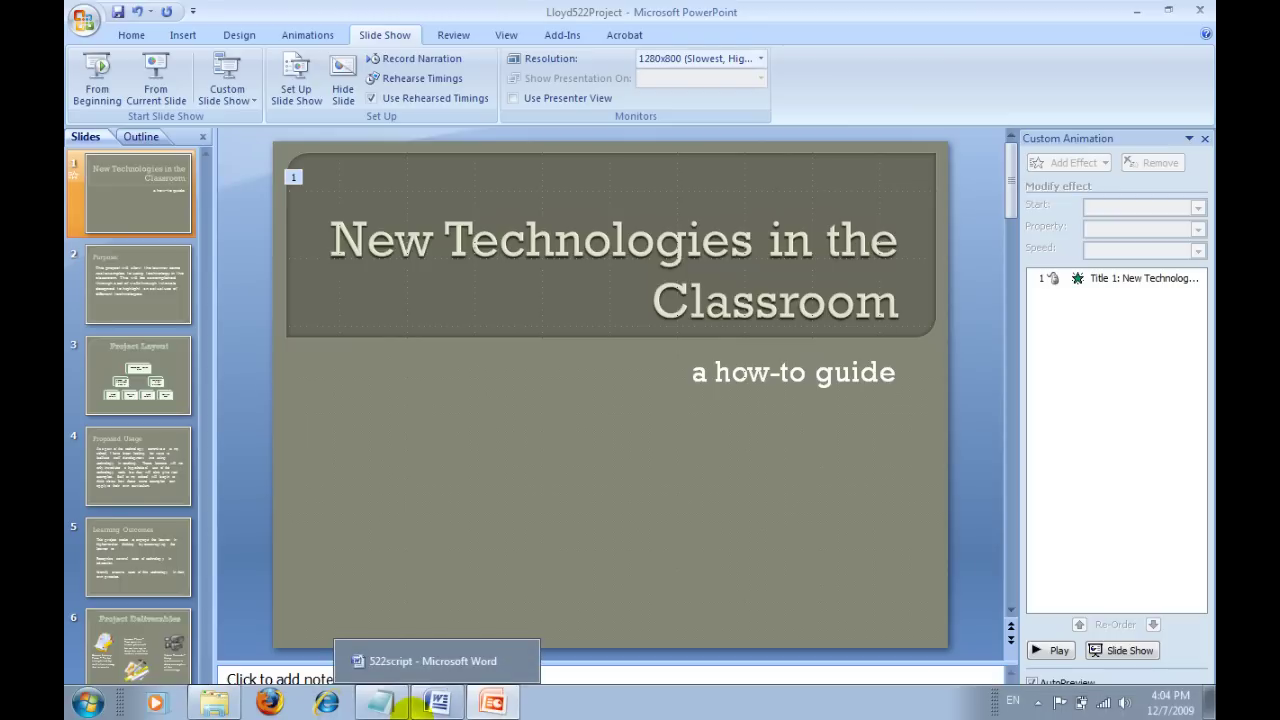
mouse_move(490, 709)
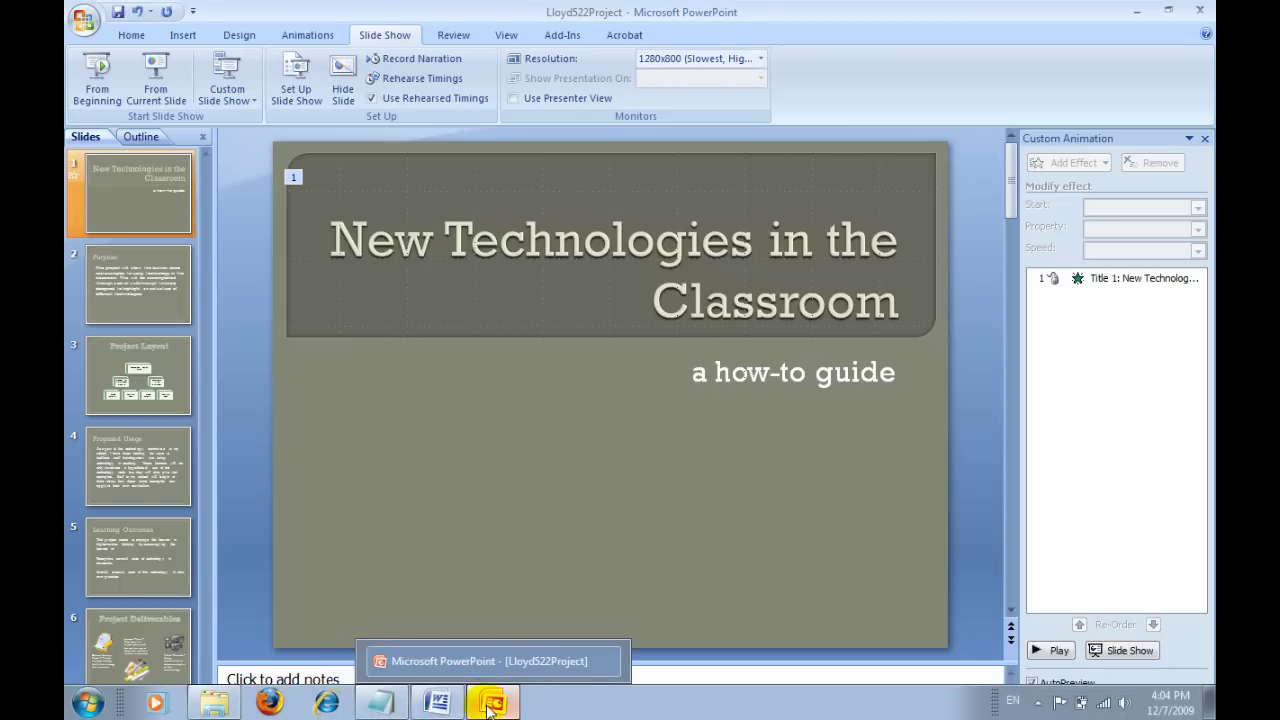